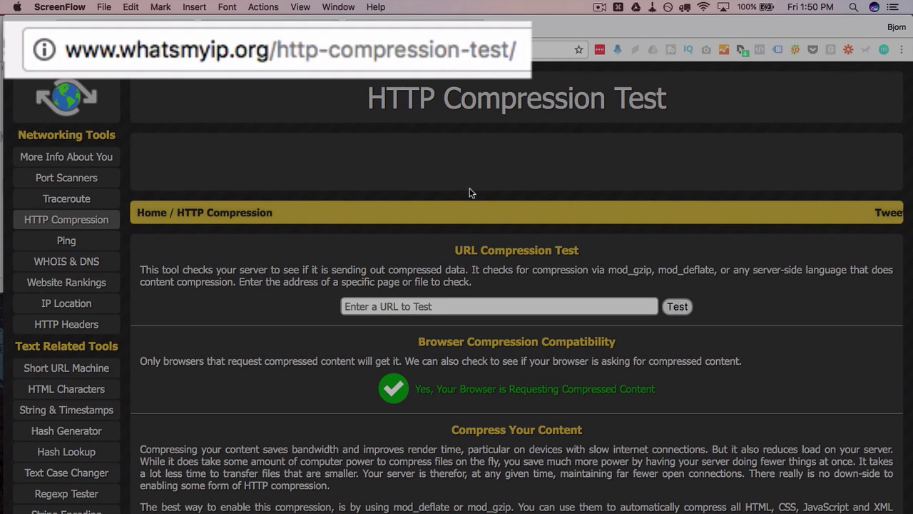
Run the WhatsMyIP HTTP compression test on wp-phd.com
click(513, 306)
text(wp-phd.com)
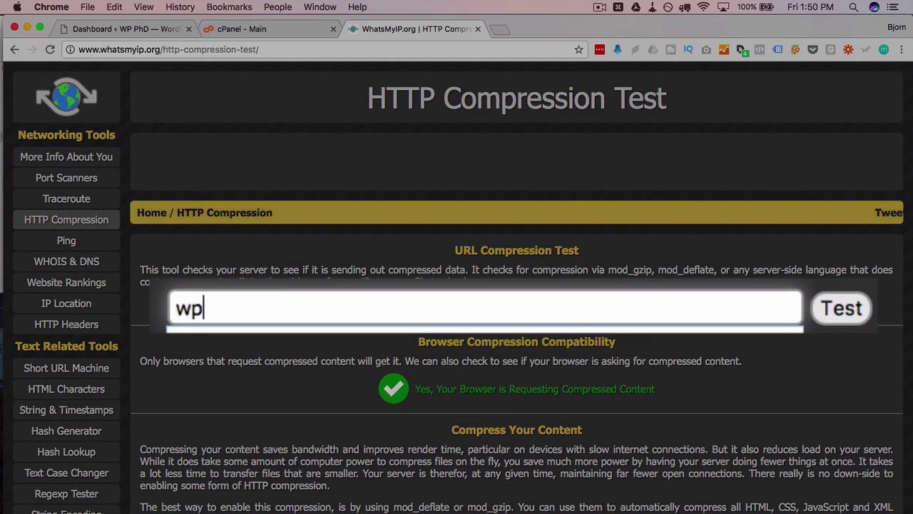
click(846, 311)
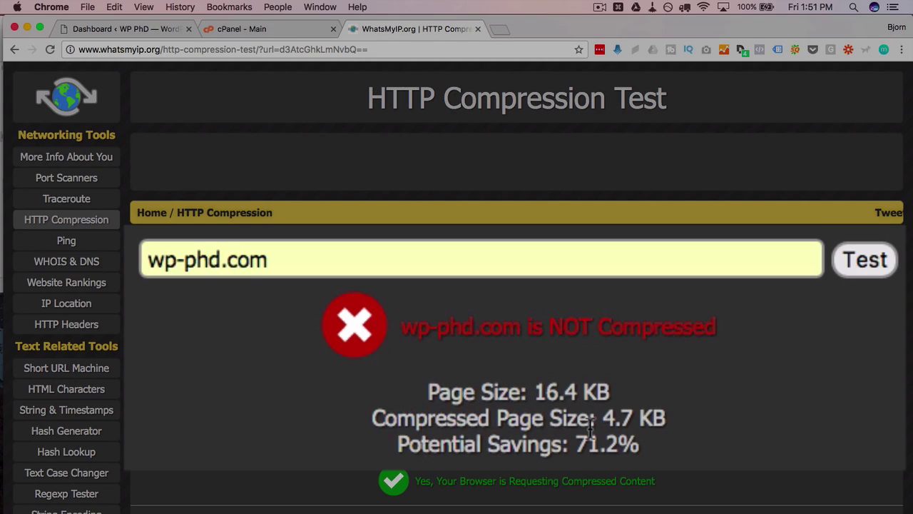
Highlight the results: NOT Compressed, 16.4 KB page, 4.7 KB compressed, 71.2% potential savings
drag(545, 390, 632, 418)
click(615, 389)
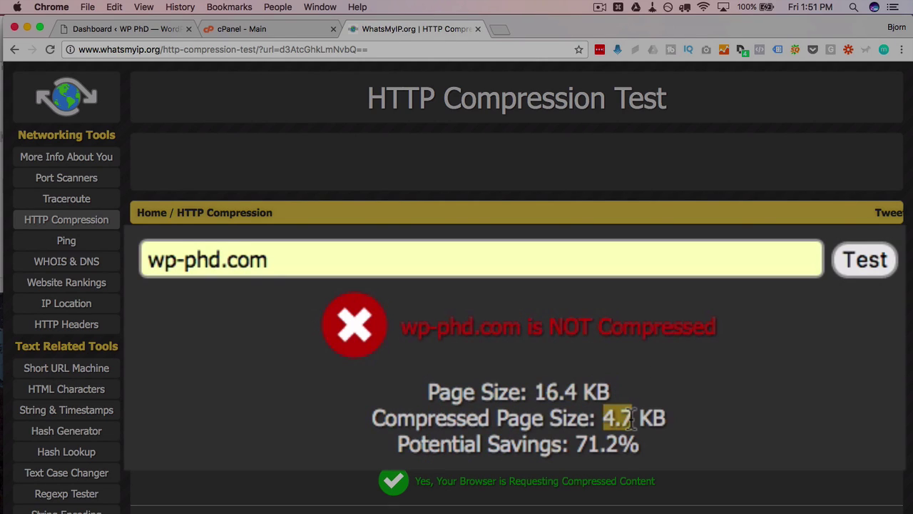
drag(577, 443, 619, 444)
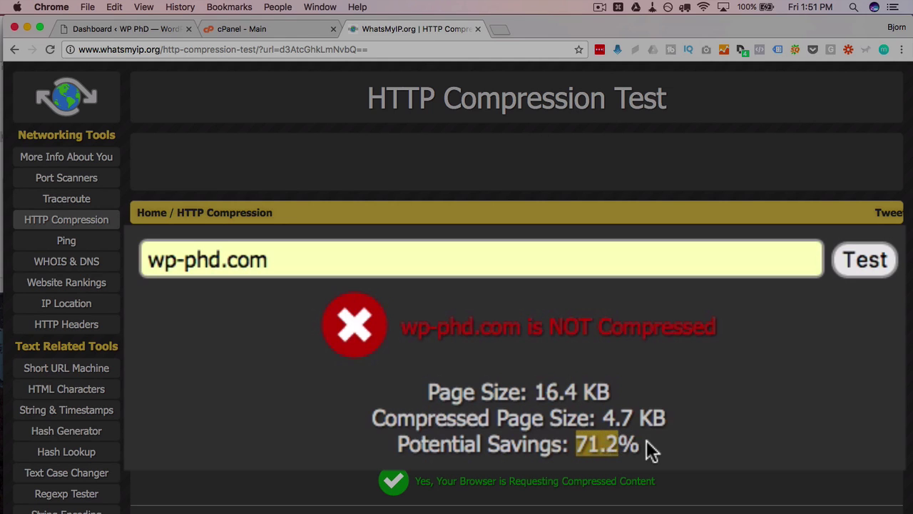
click(650, 450)
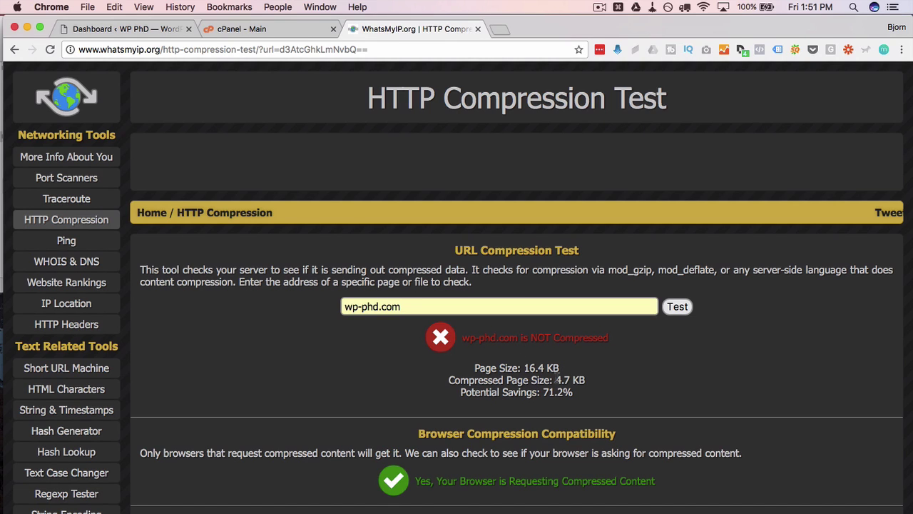
drag(574, 392, 544, 392)
click(619, 384)
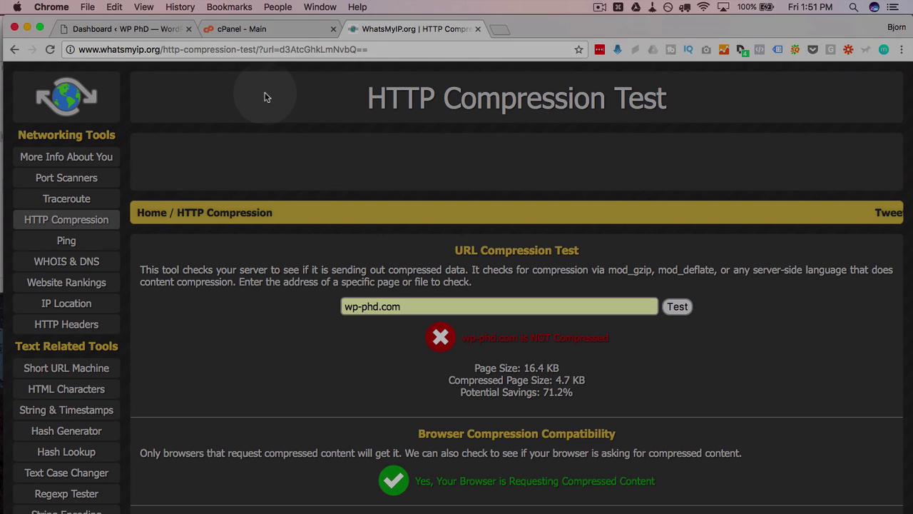
In the cPanel tab, enable Show Hidden Files (dotfiles) in File Manager Settings and save
click(242, 29)
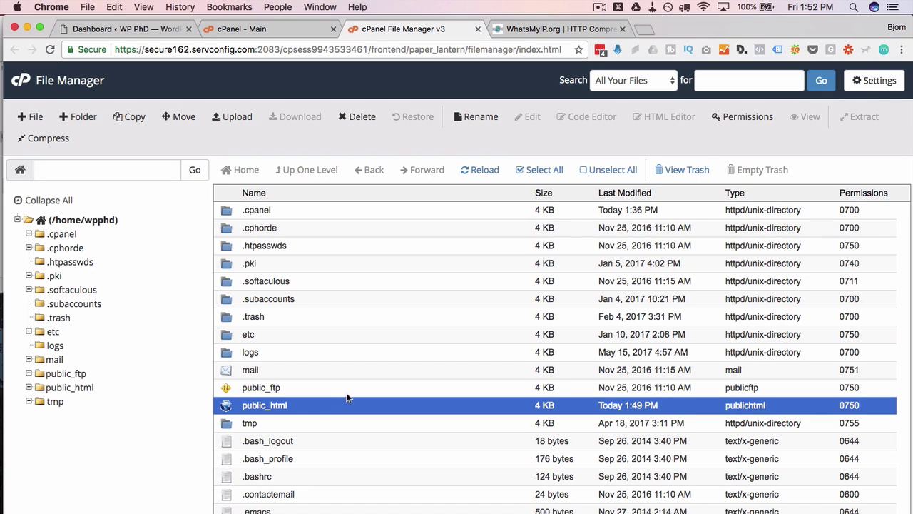
click(879, 82)
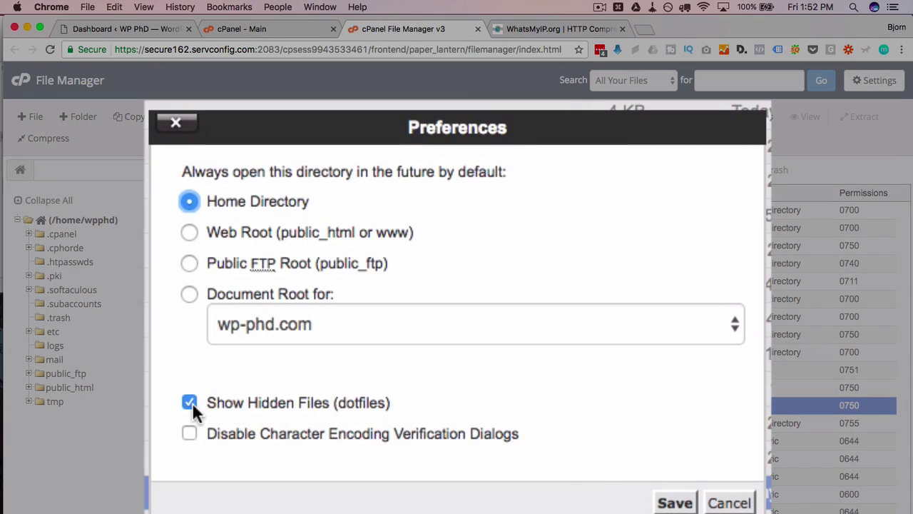
click(675, 502)
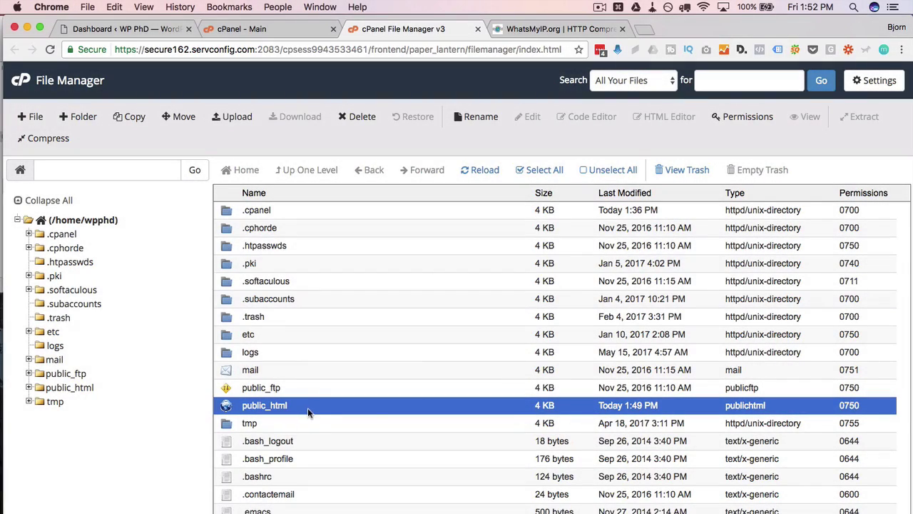
Open the public_html folder and point out its existing .htaccess file
double_click(322, 407)
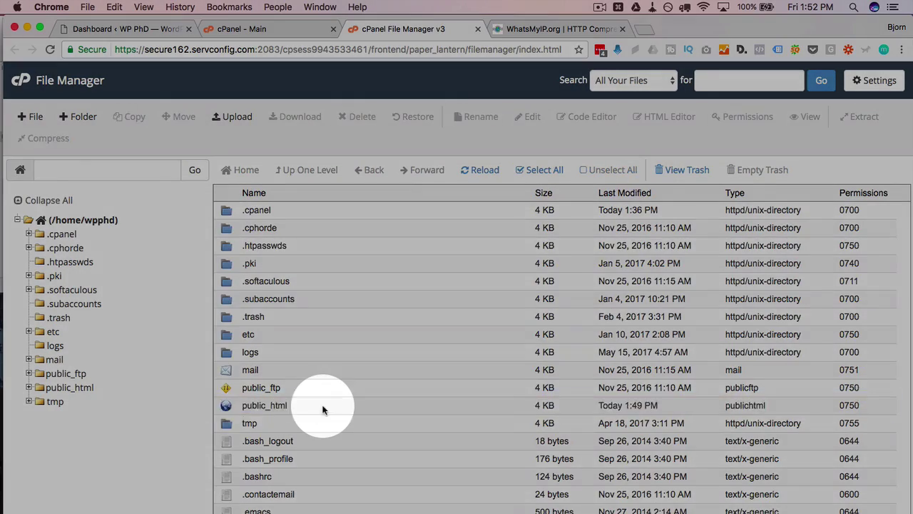
click(299, 356)
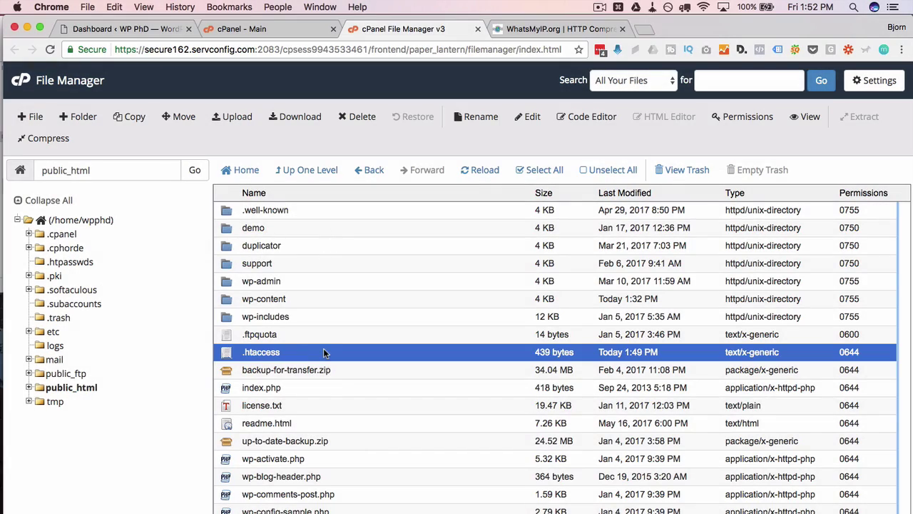
click(326, 350)
Cancel creating a duplicate .htaccess and open the existing one in the Code Editor
click(23, 118)
click(371, 283)
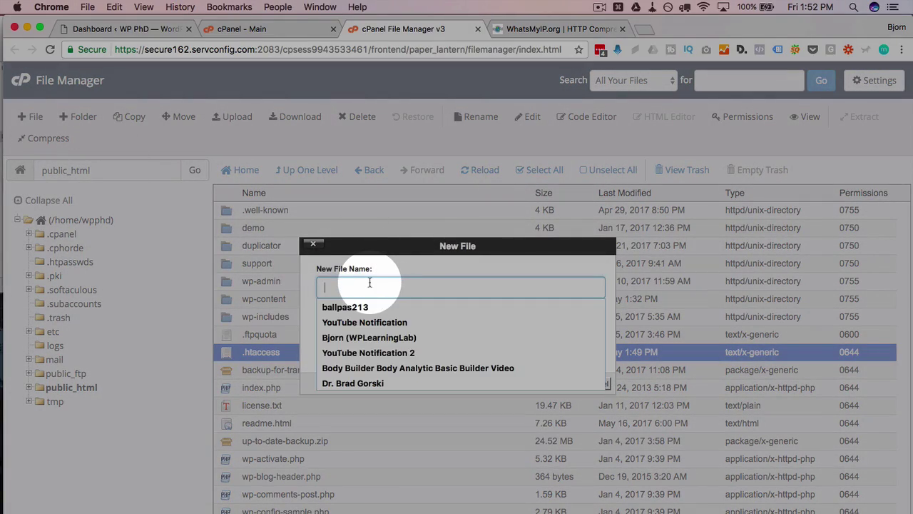
text(.htaccess)
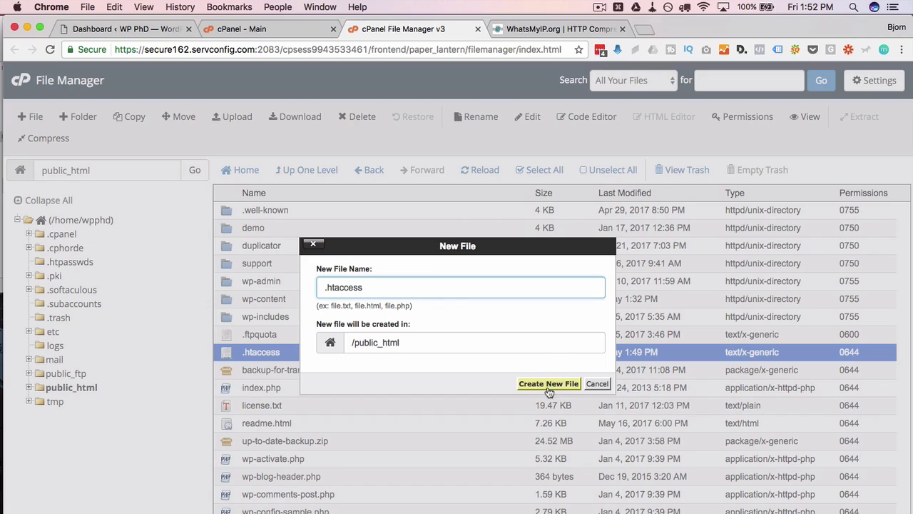
click(596, 384)
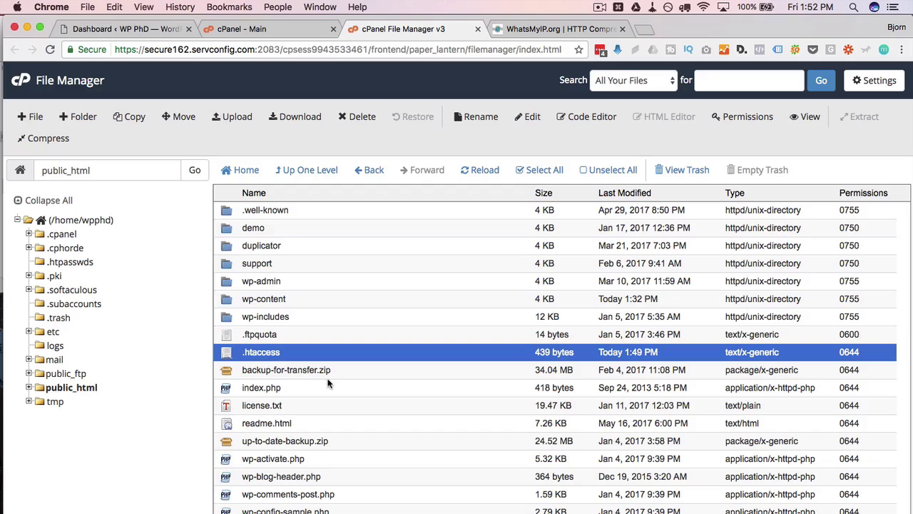
click(291, 353)
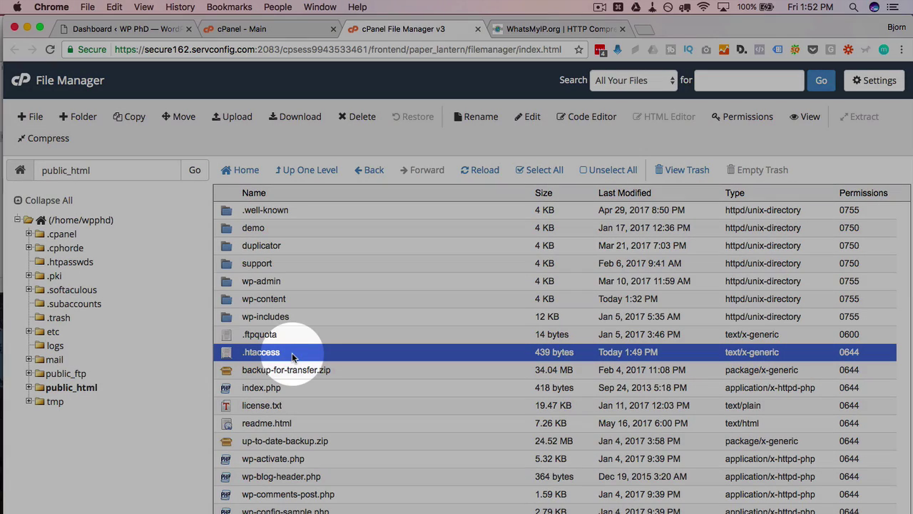
click(590, 118)
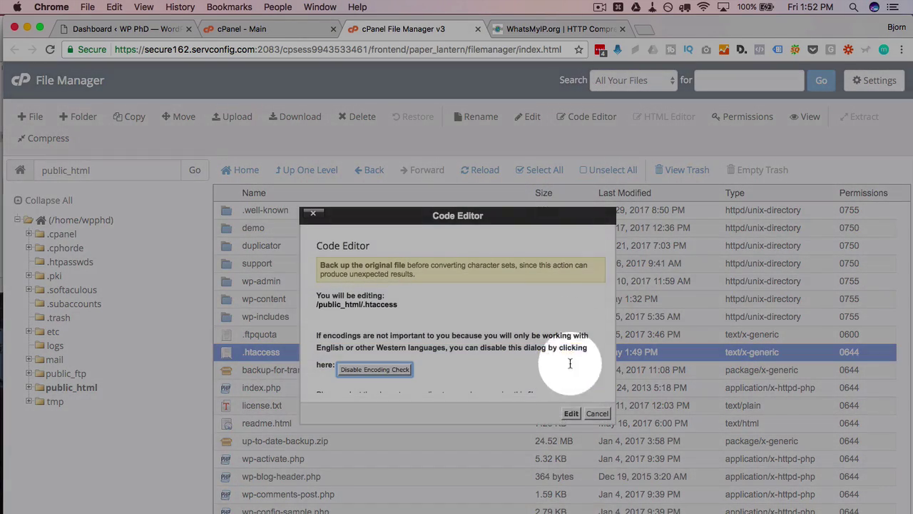
Open .htaccess for editing and review its existing WordPress and MainWP rewrite blocks
click(572, 414)
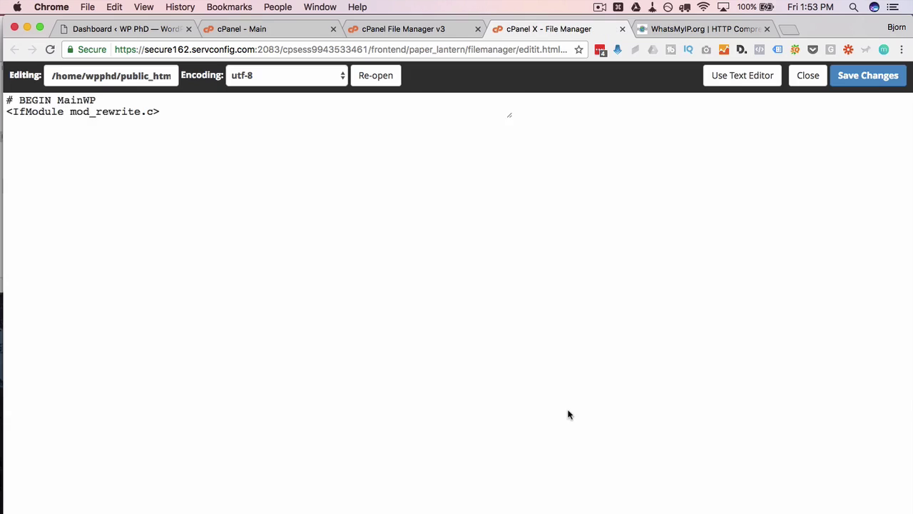
drag(41, 276, 32, 186)
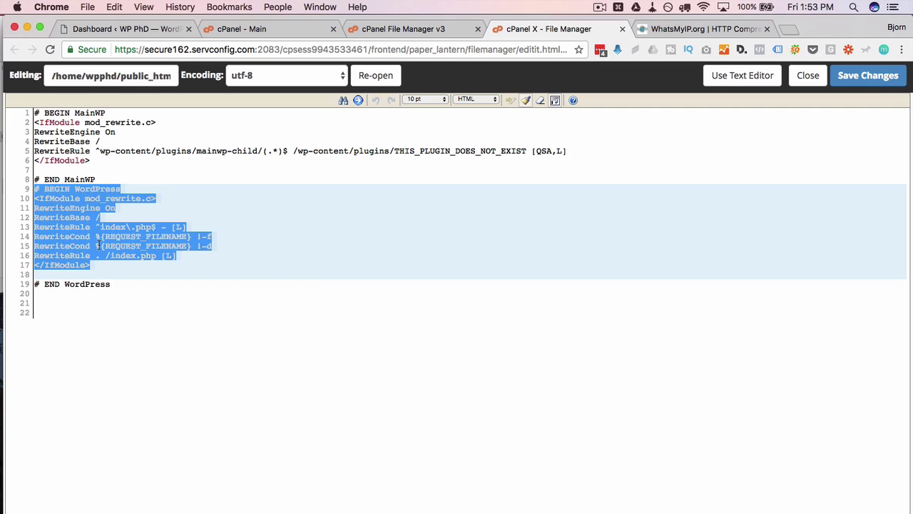
click(99, 245)
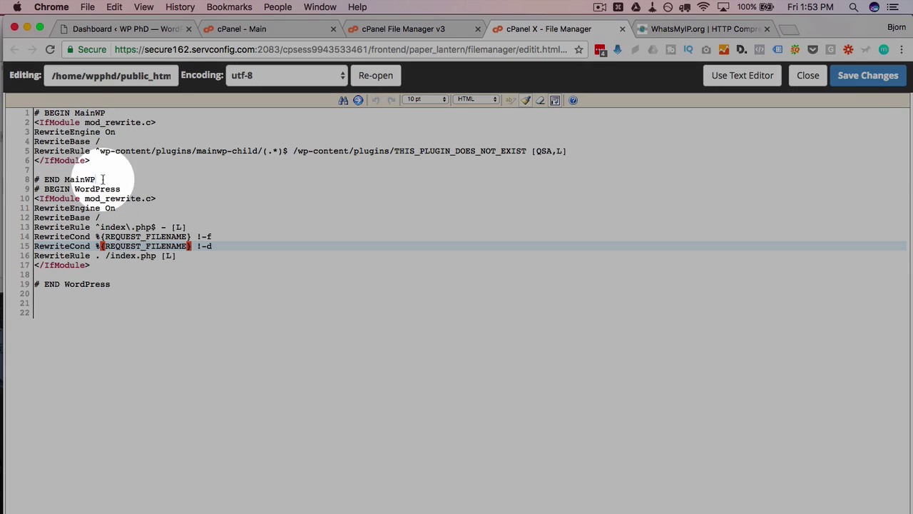
drag(97, 179, 14, 102)
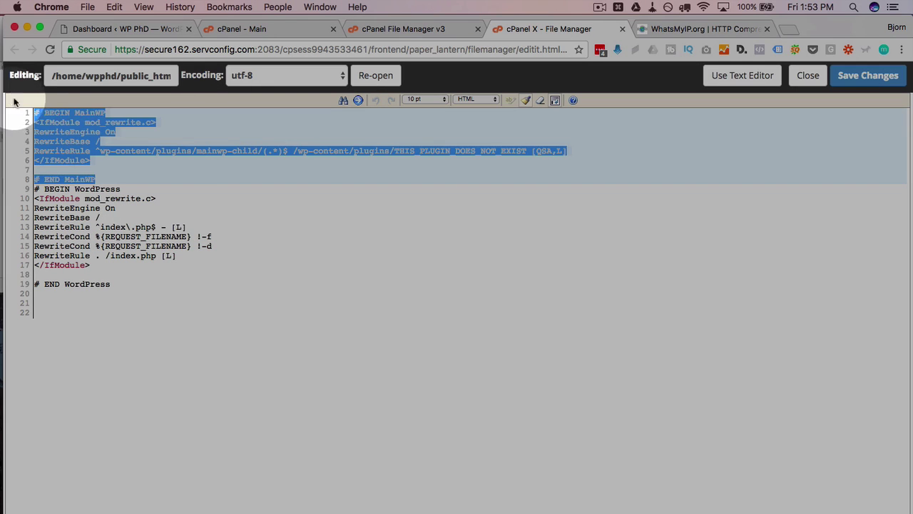
Paste the AddOutputFilterByType DEFLATE and AddType rules at the file's end and save
click(159, 319)
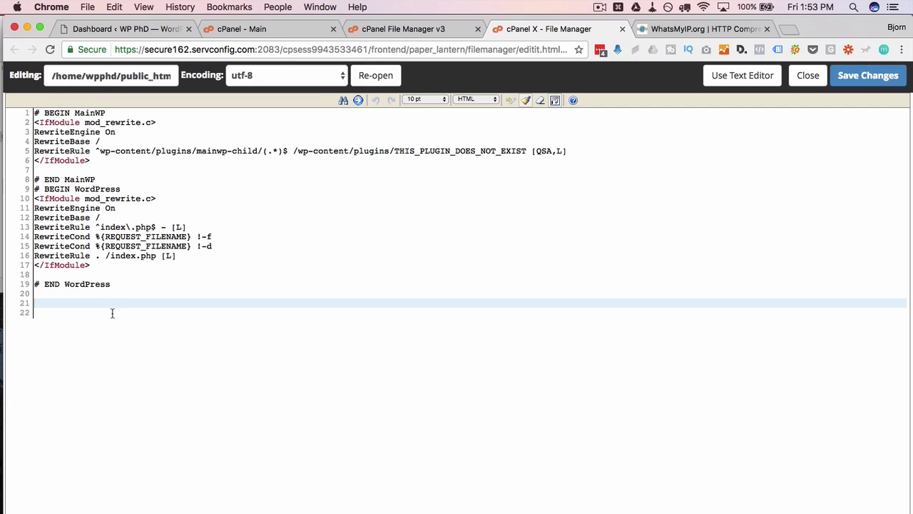
text(# compress text, html, javascript, css, xml: AddOutputFilterByType DEFLATE text/plain AddOutputFilterByType DEFLATE text/html AddOutputFilterByType DEFLATE text/xml AddOutputFilterByType DEFLATE text/css AddOutputFilterByType DEFLATE application/xml AddOutputFilterByType DEFLATE application/xhtml+xml AddOutputFilterByType DEFLATE application/rss+xml AddOutputFilterByType DEFLATE application/javascript AddOutputFilterByType DEFLATE application/x-javascript AddType x-font/otf .otf AddType x-font/ttf .ttf AddType x-font/eot .eot AddType x-font/woff .woff AddType image/x-icon .ico AddType image/png .png)
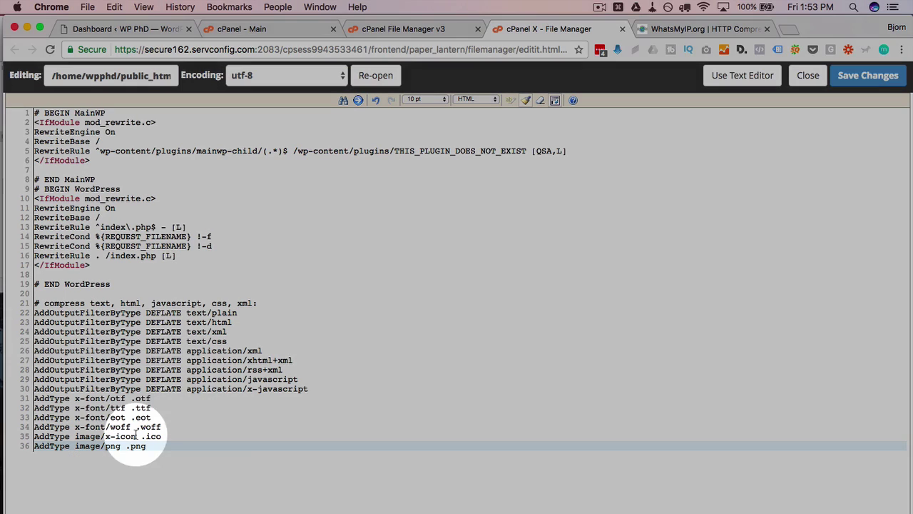
click(863, 82)
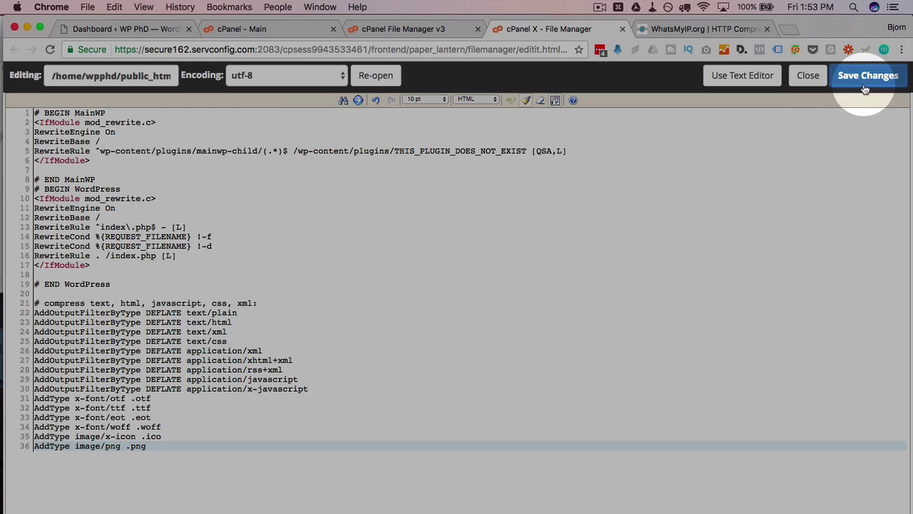
Rerun the wp-phd.com test on WhatsMyIP, now Compressed, and highlight mod_deflate in the description
click(701, 32)
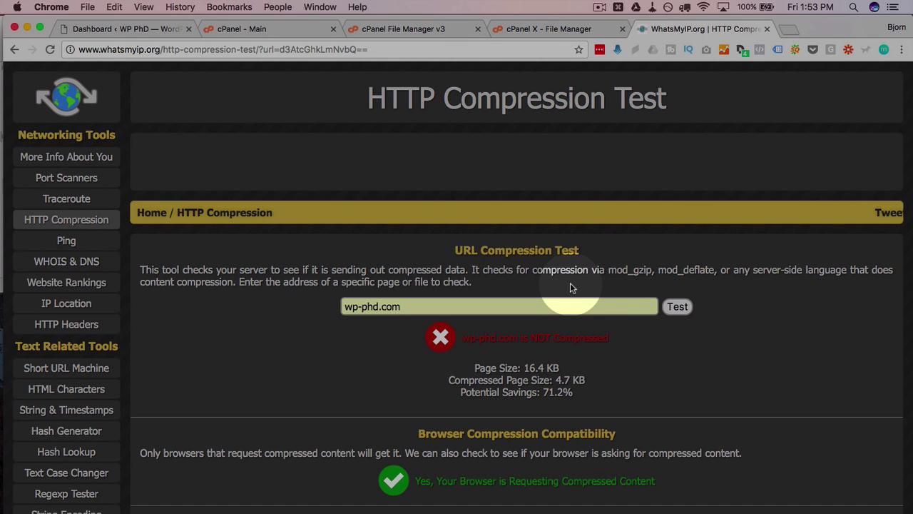
click(677, 307)
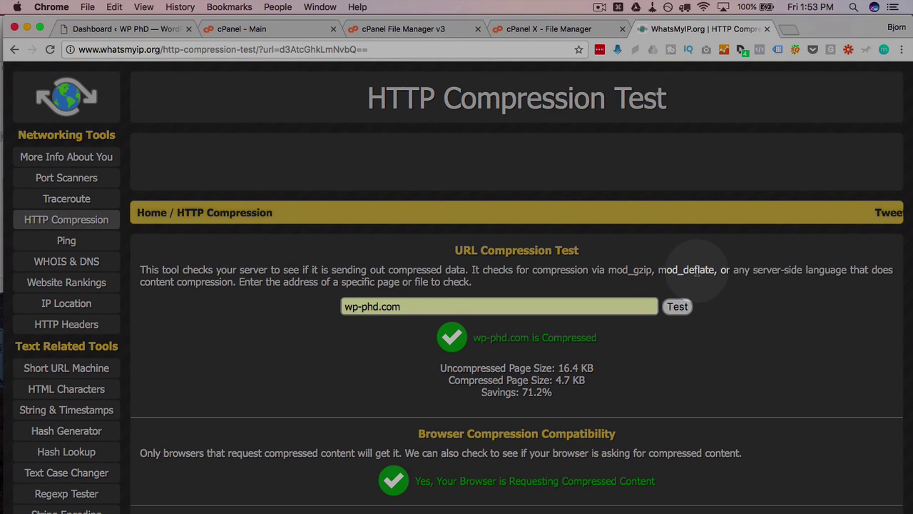
double_click(686, 270)
click(736, 293)
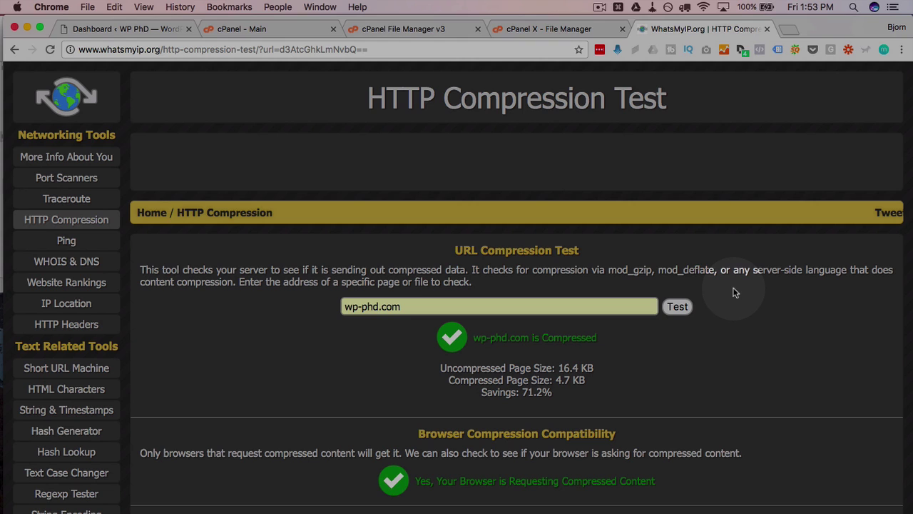